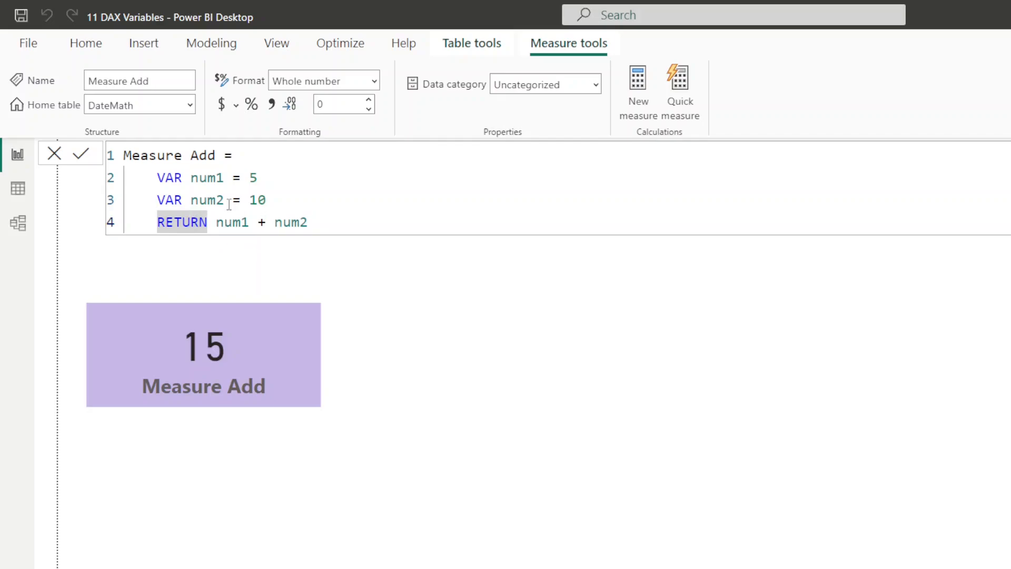
Step: Replace the num1 + num2 expression after RETURN in Measure Add with the constant 20 and commit the formula
left_click(210, 177)
left_click(208, 199)
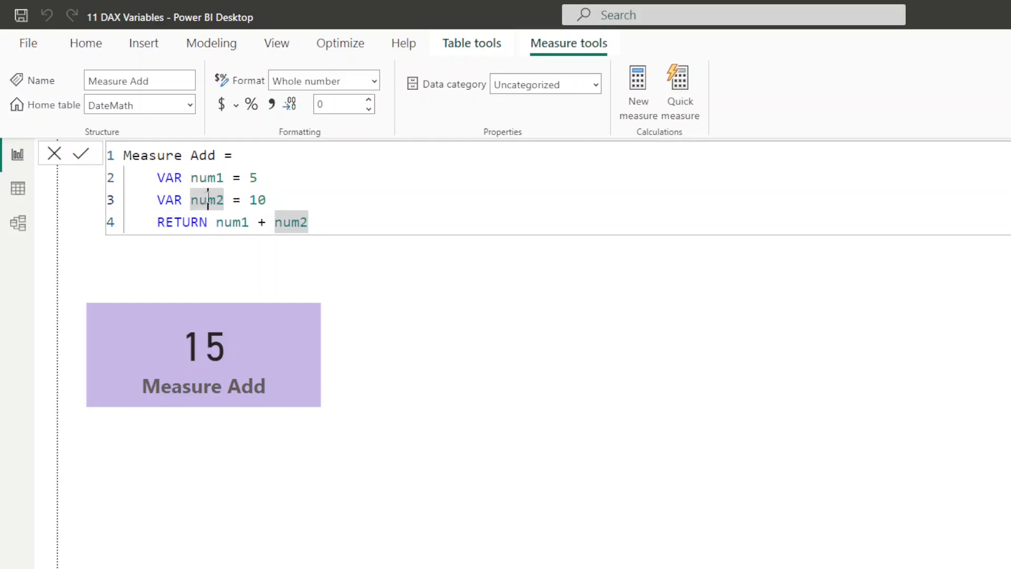
left_click_drag(216, 215, 328, 225)
left_click(327, 226)
key("BackSpace")
key("BackSpace")
key("BackSpace")
key("BackSpace")
key("BackSpace")
key("BackSpace")
key("BackSpace")
key("BackSpace")
key("BackSpace")
key("BackSpace")
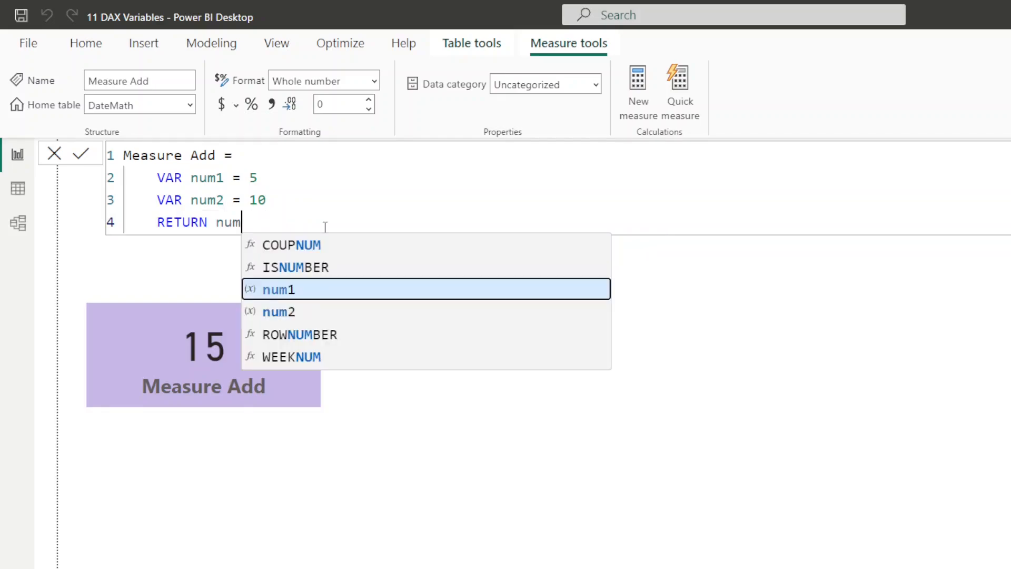
key("BackSpace")
type("20")
key("Return")
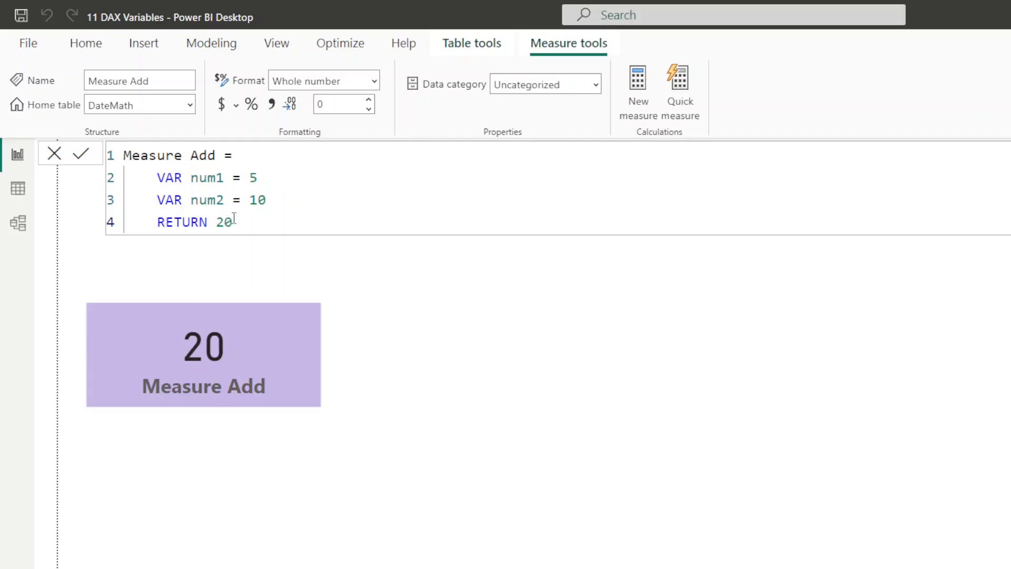
Step: Try to rename the first variable in Measure Add to sum, commit the formula and inspect the flagged name
left_click(225, 178)
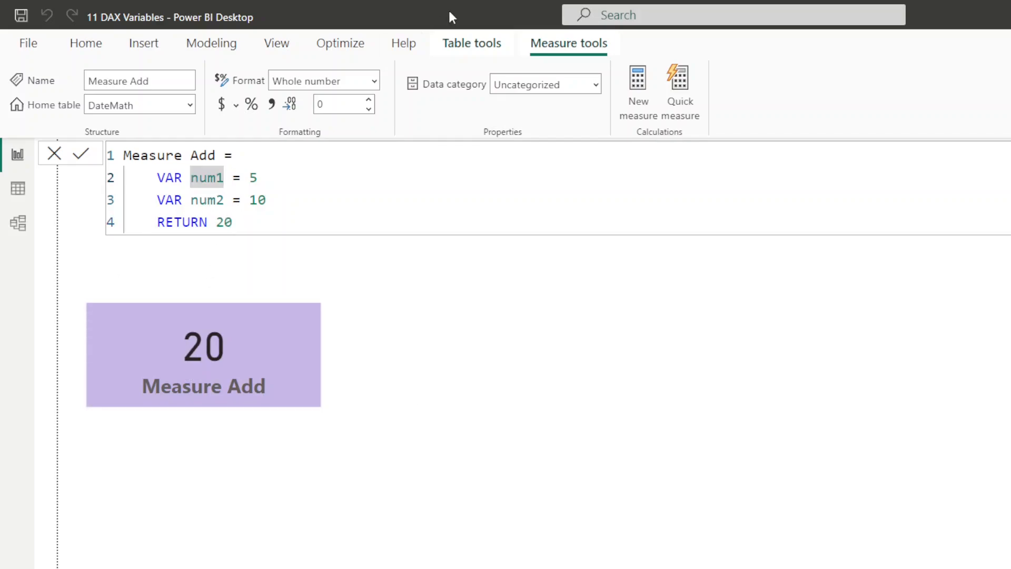
key("BackSpace")
key("BackSpace")
key("BackSpace")
key("BackSpace")
type("sum")
key("Return")
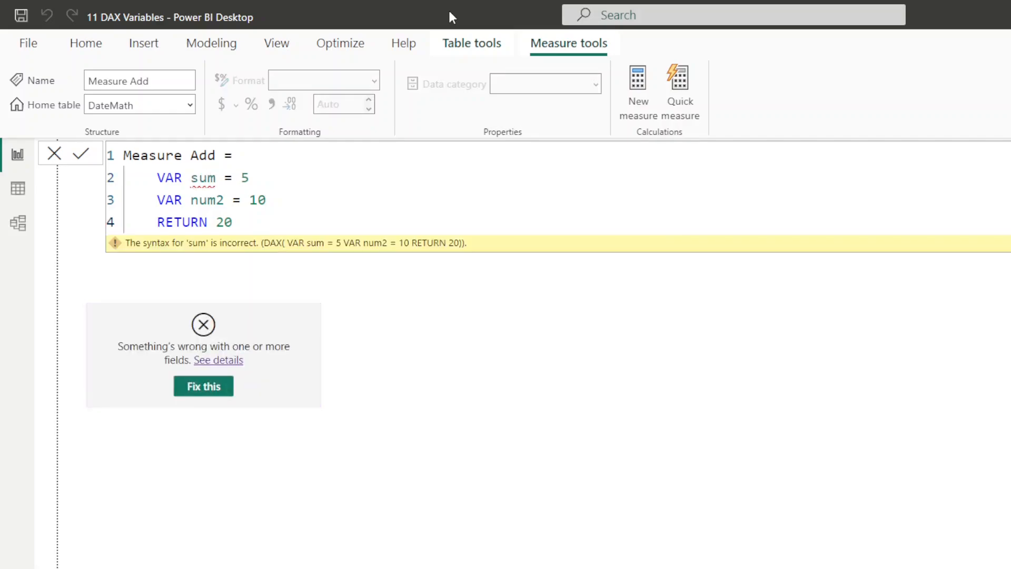
mouse_move(204, 182)
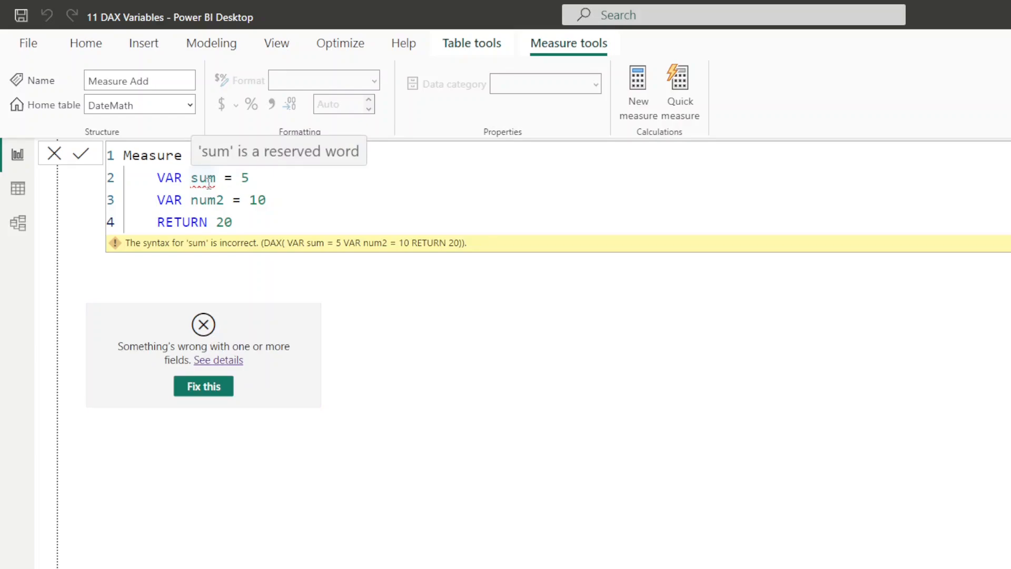
Step: Rename the variable sum to num1 in its declaration and commit the formula
double_click(209, 182)
key("BackSpace")
key("BackSpace")
key("BackSpace")
type("num1")
key("Return")
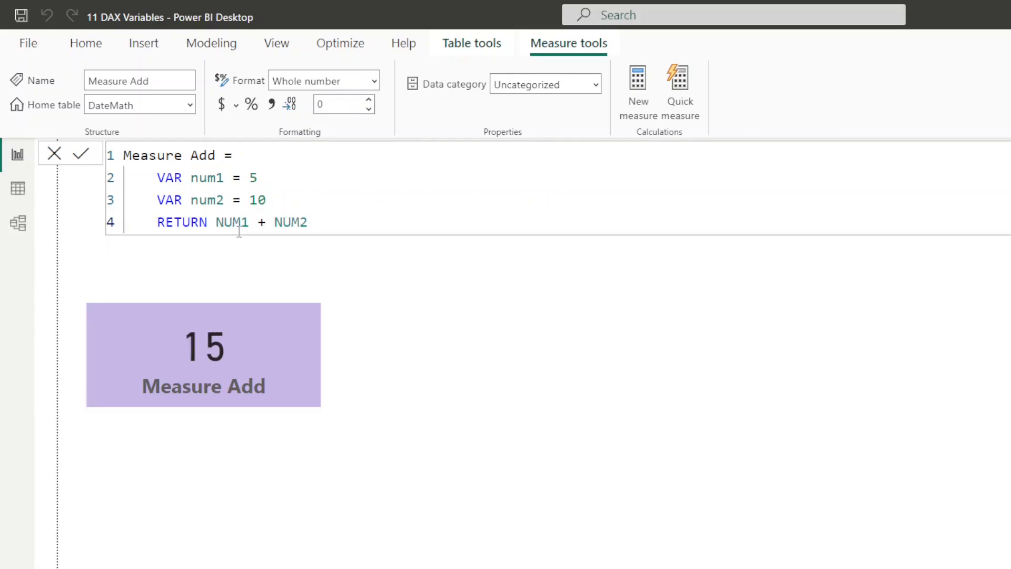
Step: Replace the uppercase NUM1 in the RETURN line with the suggested variable num1
double_click(235, 224)
double_click(208, 180)
left_click(207, 199)
left_click(216, 178)
left_click(233, 222)
key("Left")
key("shift+Right")
key("shift+Right")
key("shift+Right")
key("shift+Right")
type("num")
key("Tab")
Step: Replace the uppercase NUM2 in the RETURN line with the suggested variable num2 and check both variables' references
key("Right")
key("Right")
key("Right")
key("shift+Right")
key("shift+Right")
key("shift+Right")
key("shift+Right")
type("num")
key("Down")
key("Tab")
left_click(212, 179)
left_click(209, 199)
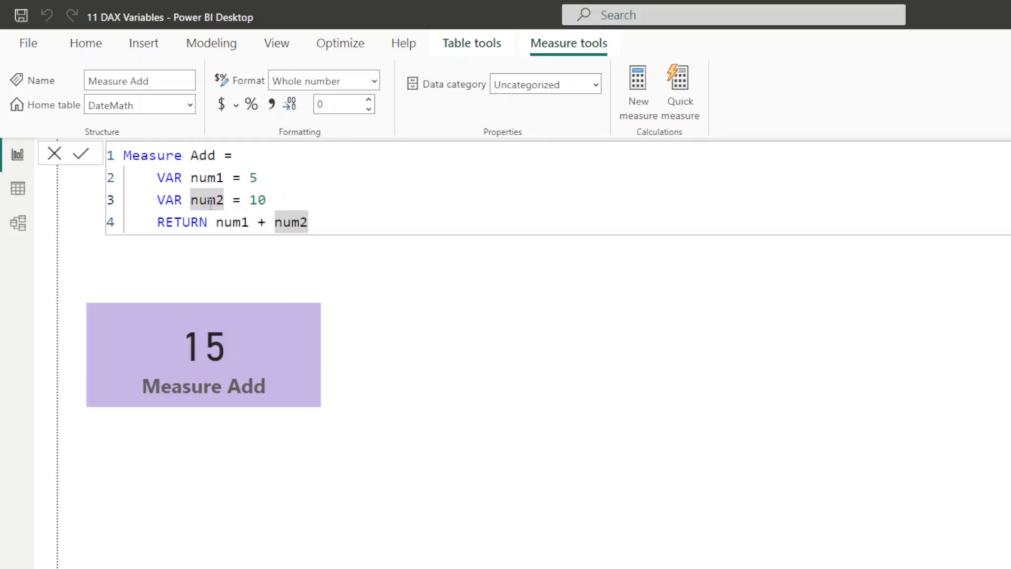
left_click(210, 177)
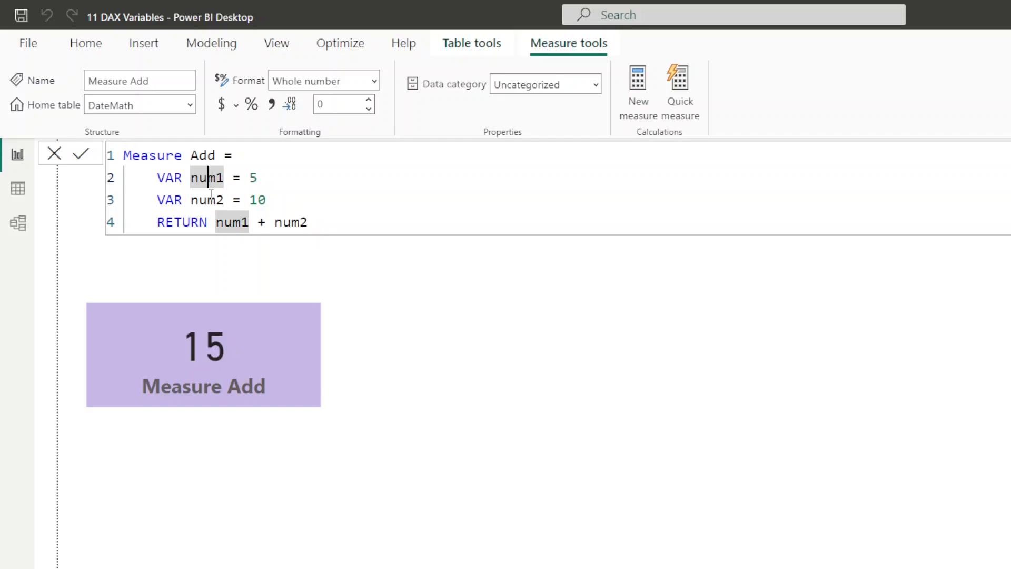
left_click(210, 200)
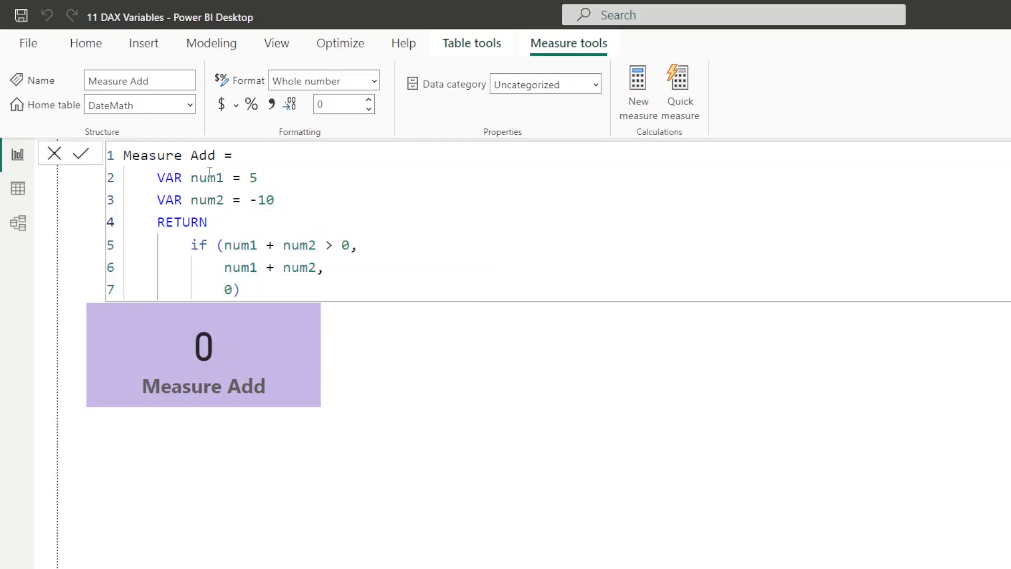
Step: Examine the repeated num1 + num2 expression and 0 fallback in the IF formula, and the num3 variable that simplifies it
left_click(215, 156)
left_click(225, 178)
left_click(216, 200)
left_click_drag(225, 245, 316, 245)
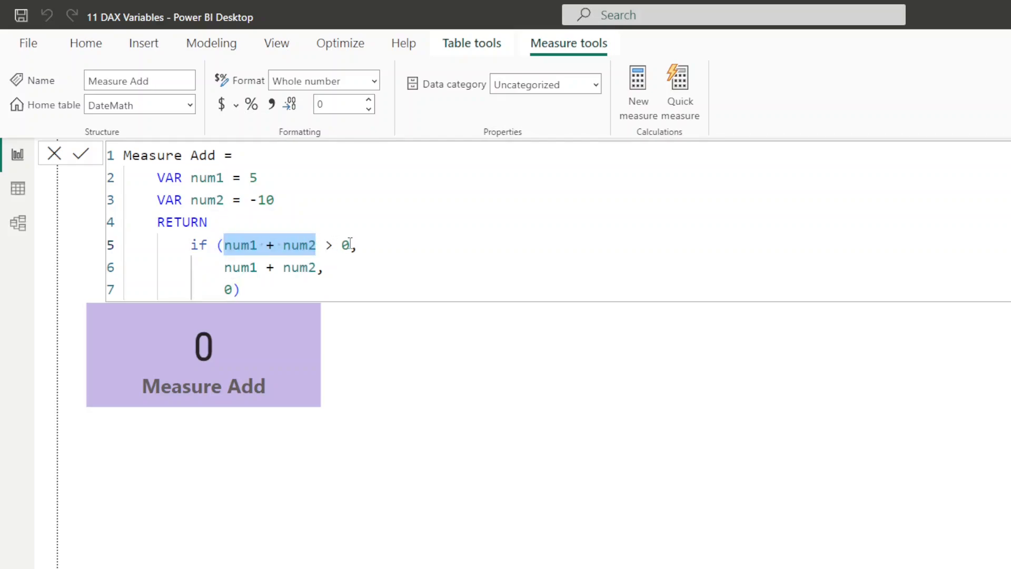
left_click_drag(225, 268, 317, 267)
left_click_drag(225, 289, 233, 289)
left_click(224, 245)
left_click_drag(224, 245, 316, 245)
left_click_drag(225, 267, 318, 268)
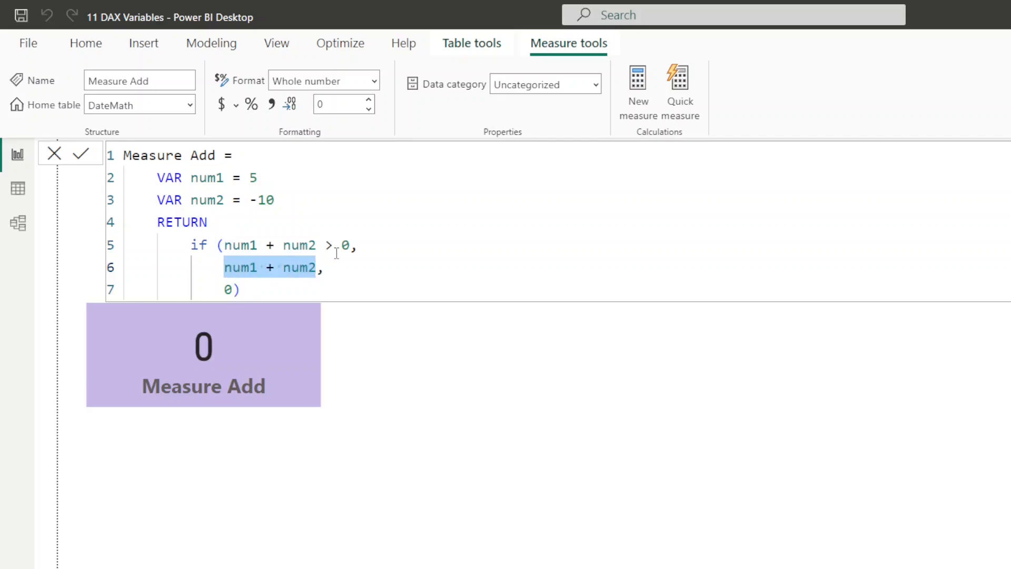
left_click(342, 245)
left_click(364, 246)
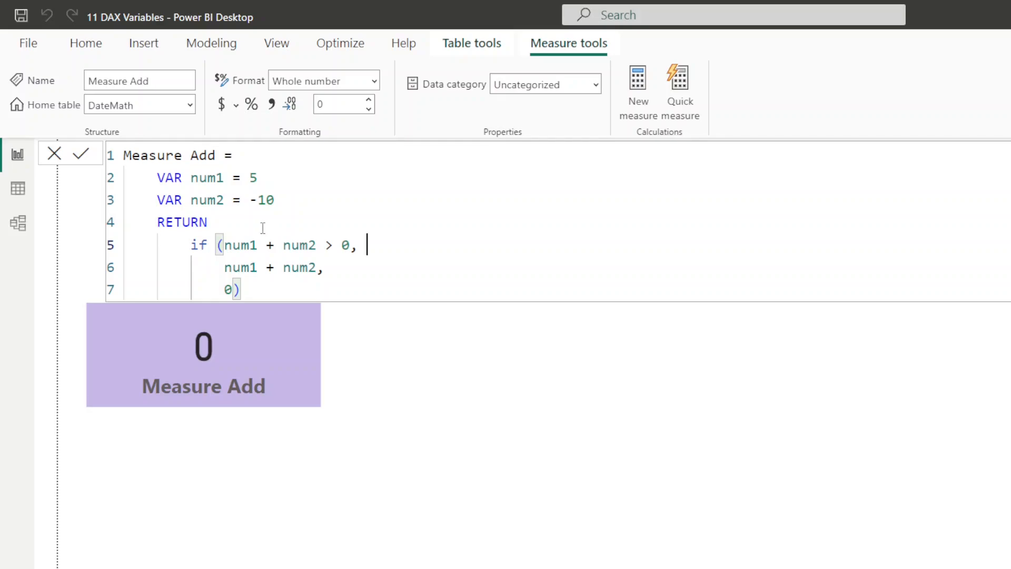
left_click(241, 225)
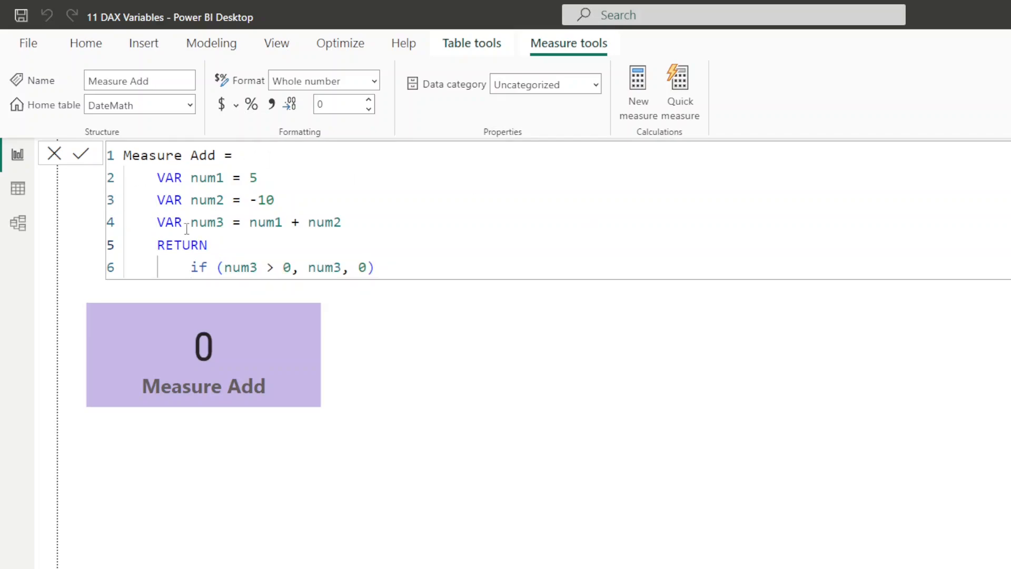
left_click(195, 225)
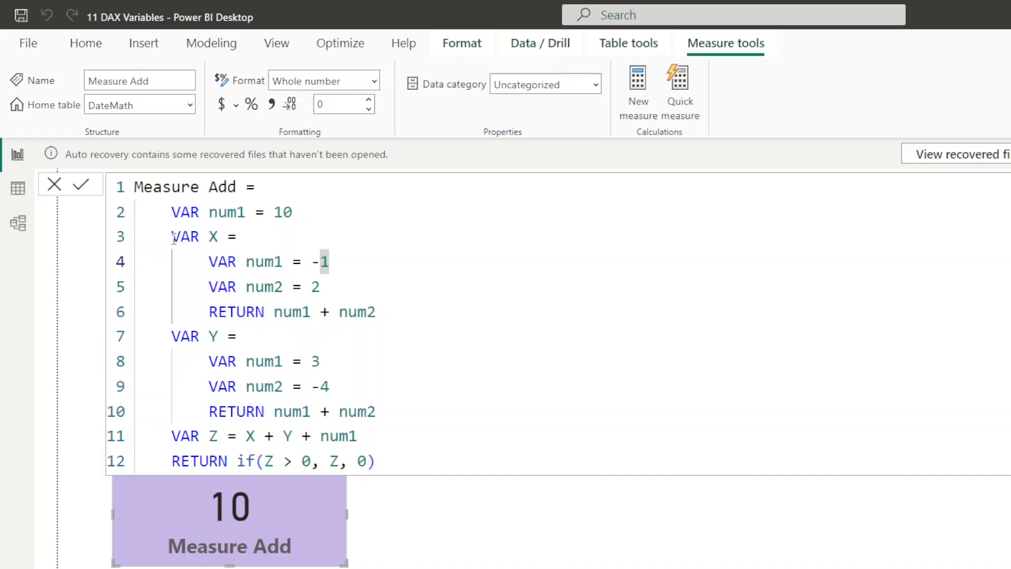
Step: Examine the nested X and Y variable blocks with their own RETURN lines, and the outer num1 declaration
left_click(238, 312)
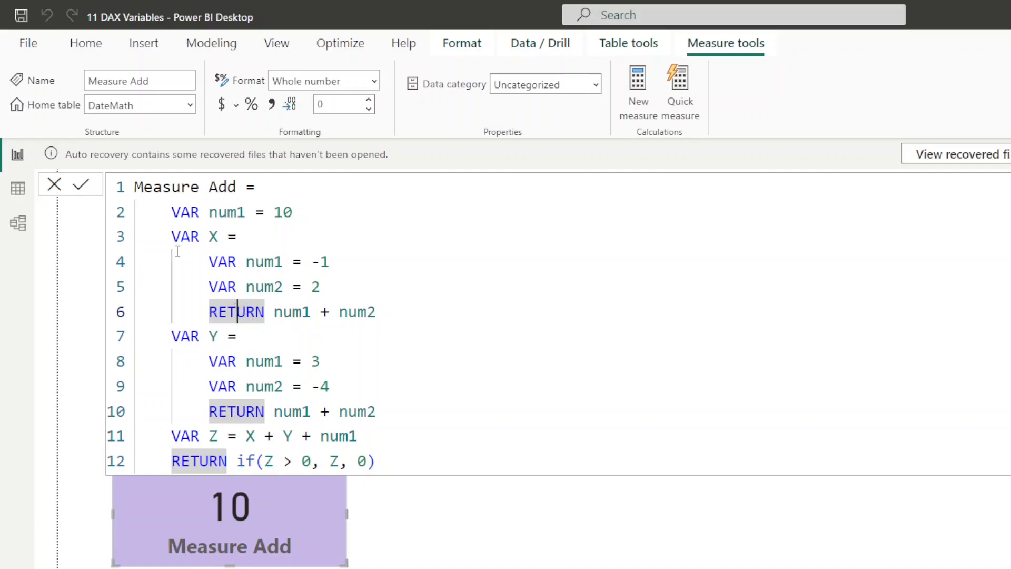
left_click_drag(172, 235, 397, 403)
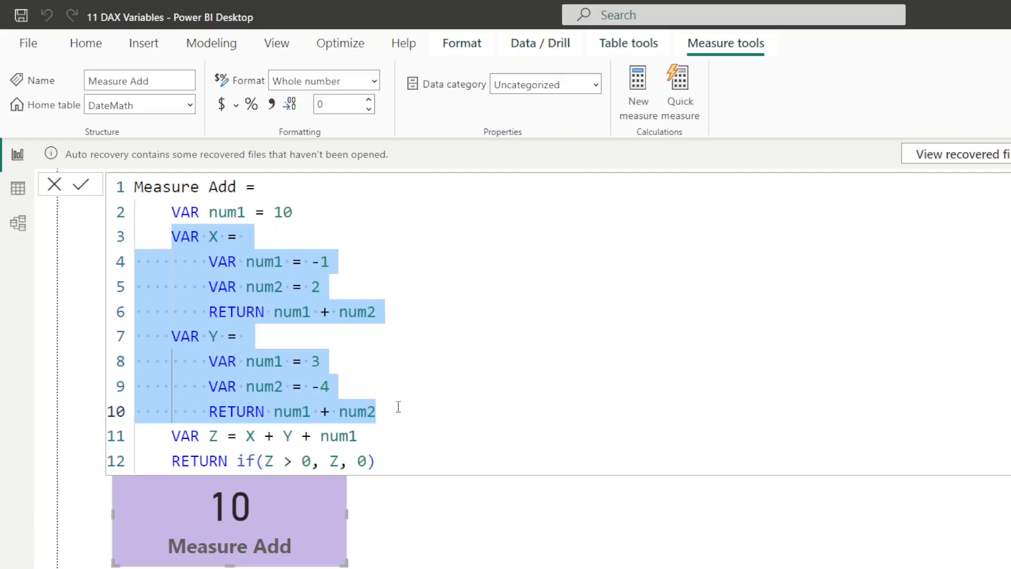
left_click_drag(398, 403, 416, 319)
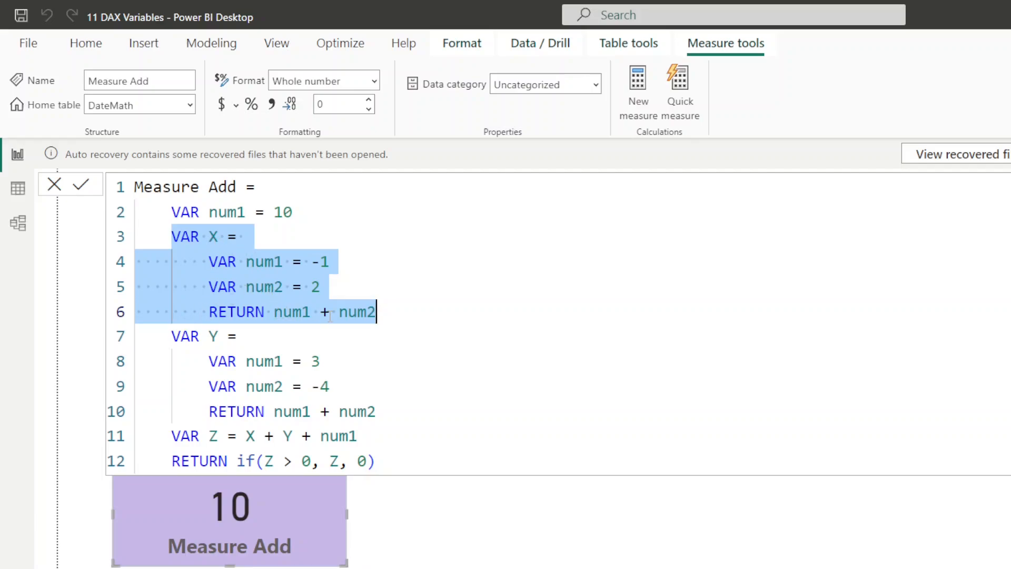
left_click_drag(173, 336, 410, 415)
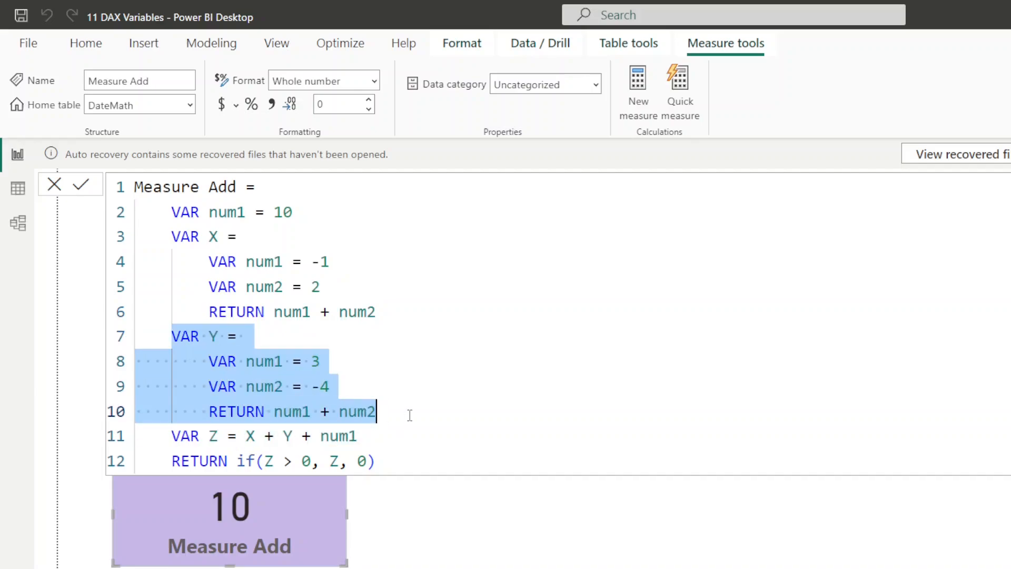
left_click(333, 398)
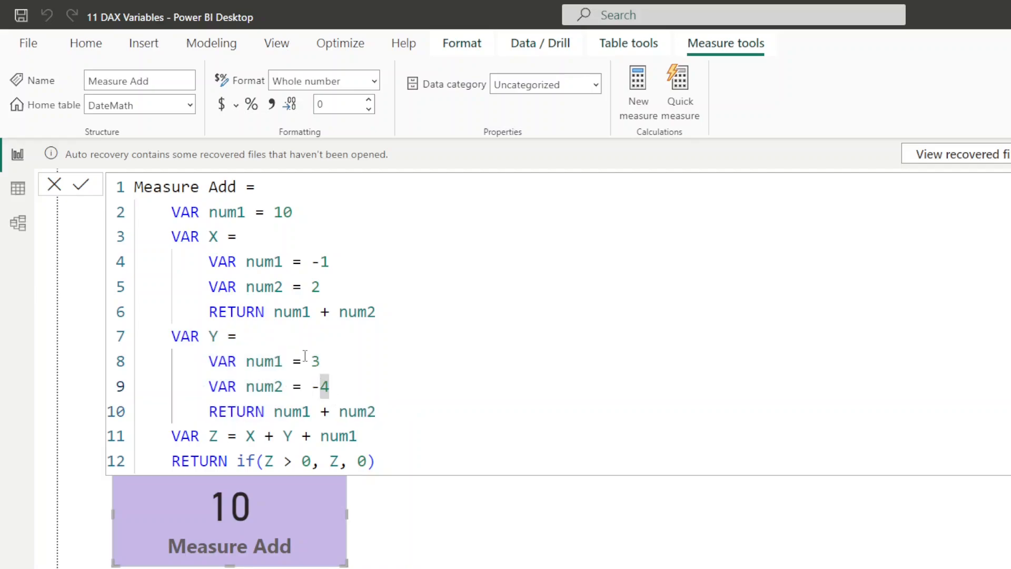
left_click(242, 315)
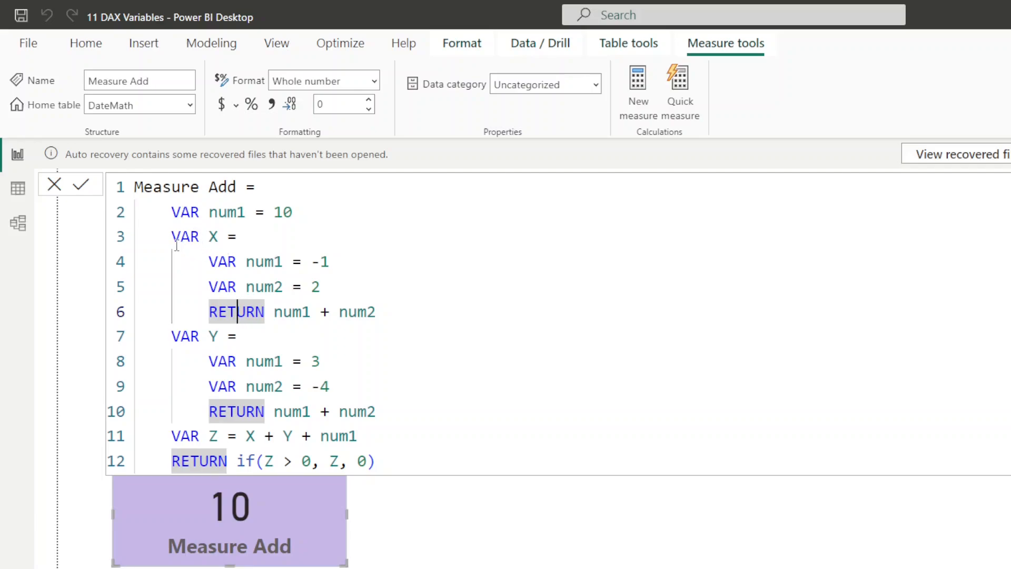
left_click_drag(172, 212, 294, 213)
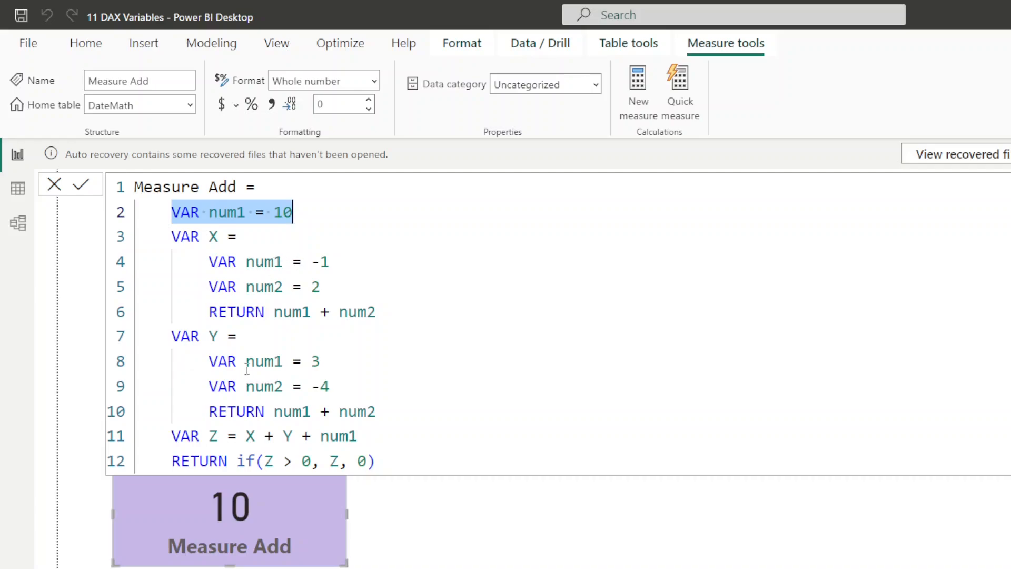
Step: Comment out the num1 = -1 declaration inside X, commit the formula and review the outer num1 and X's RETURN line
left_click(264, 258)
key("ctrl+slash")
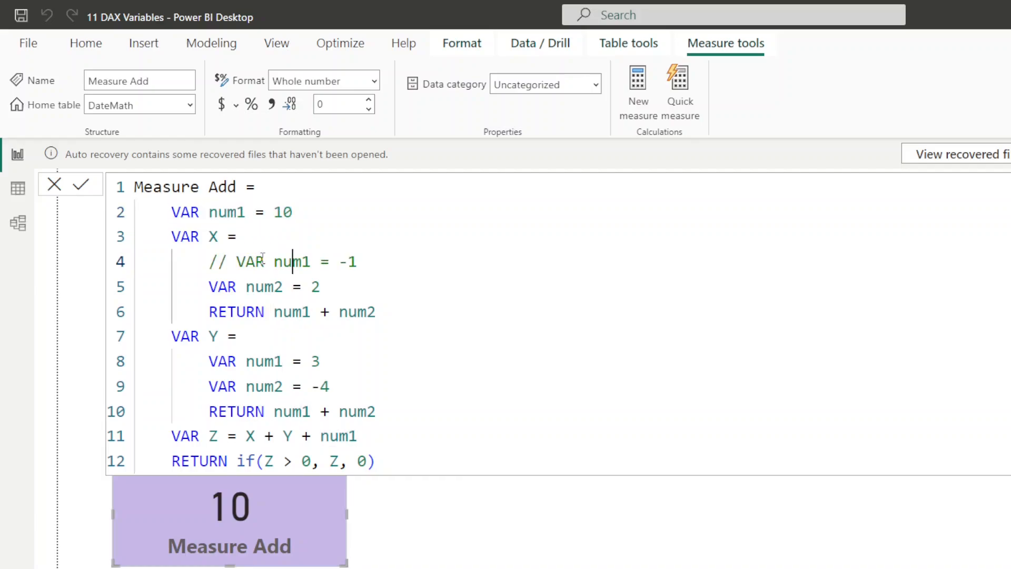
key("Return")
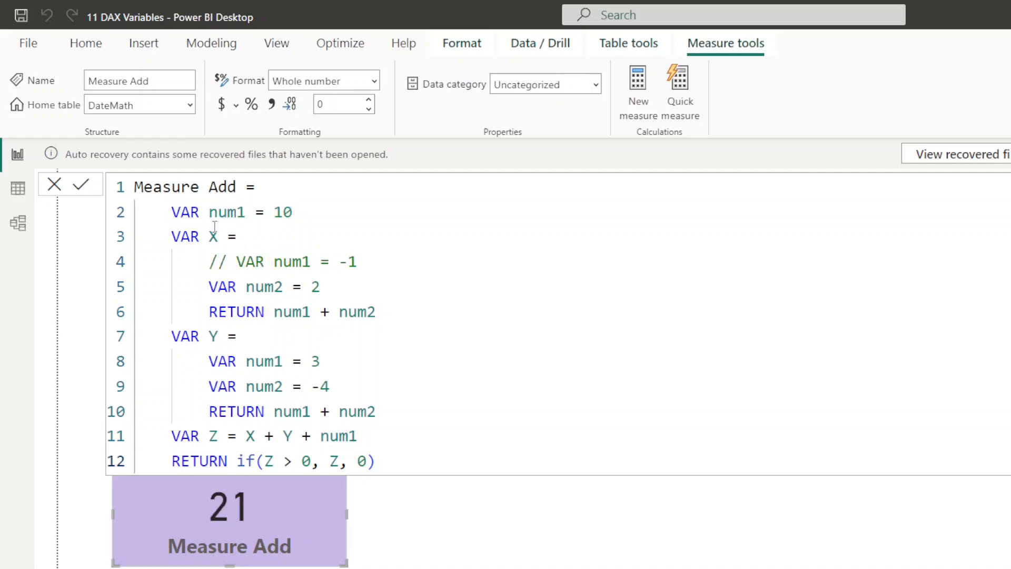
left_click_drag(172, 211, 316, 207)
left_click_drag(210, 312, 391, 314)
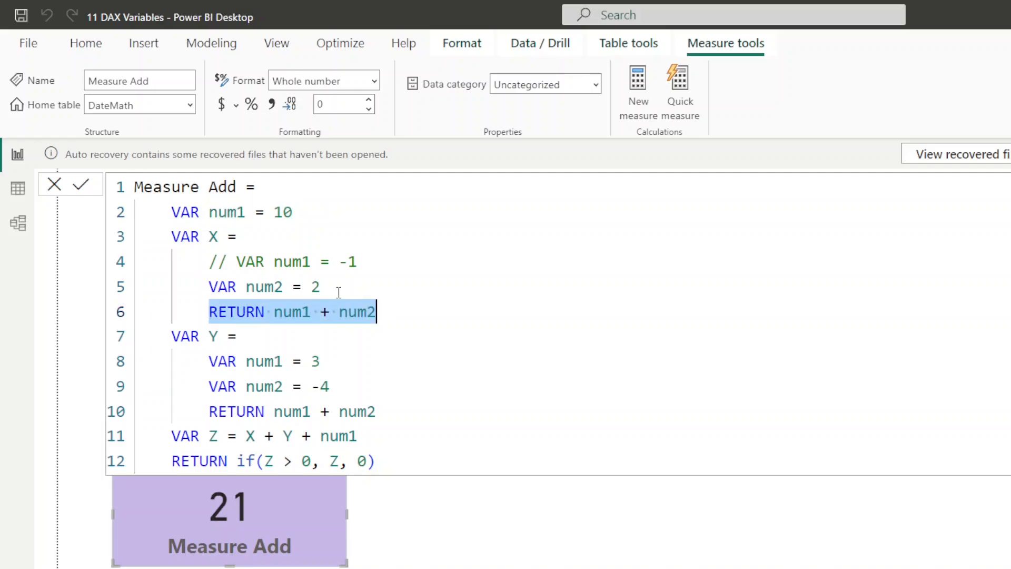
left_click(333, 289)
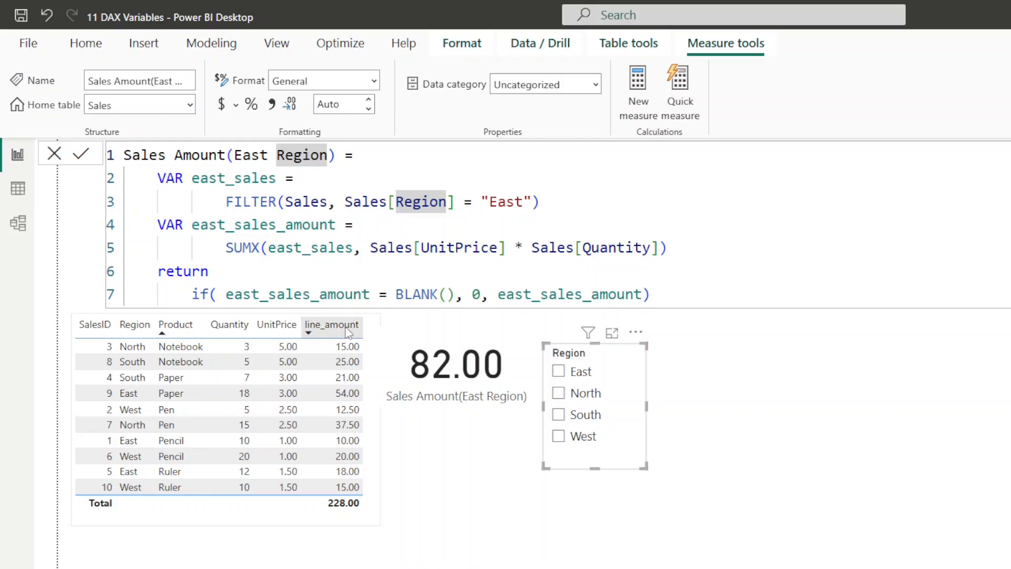
Step: Examine the Sales Amount(East Region) formula: the east_sales table variable from FILTER and its use in SUMX
left_click(358, 158)
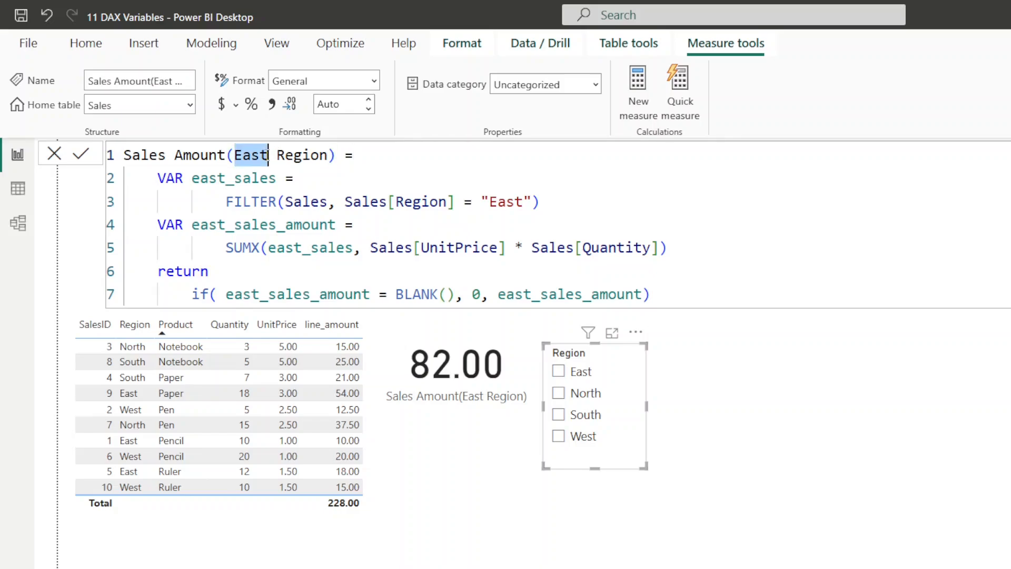
triple_click(268, 155)
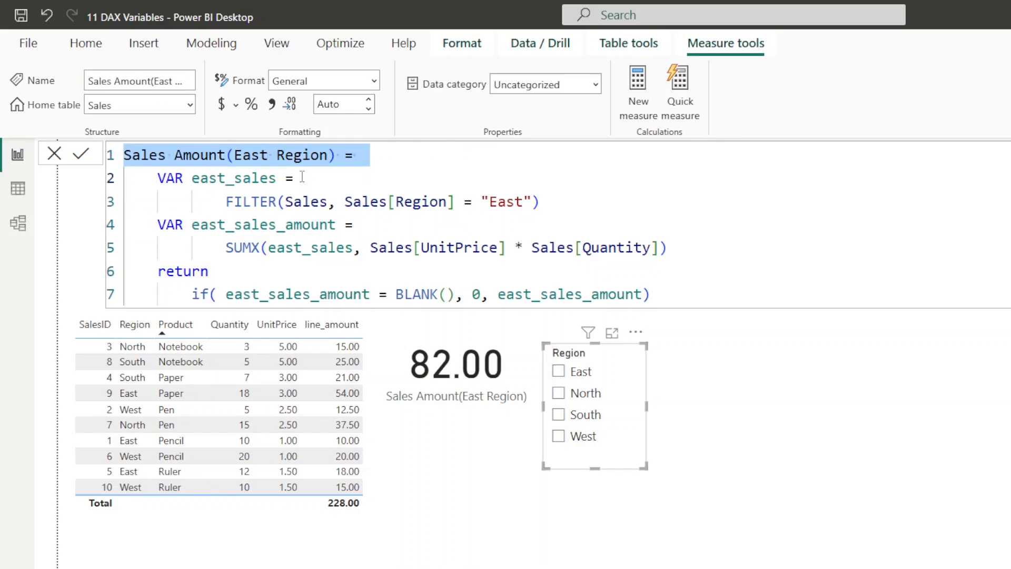
left_click(244, 179)
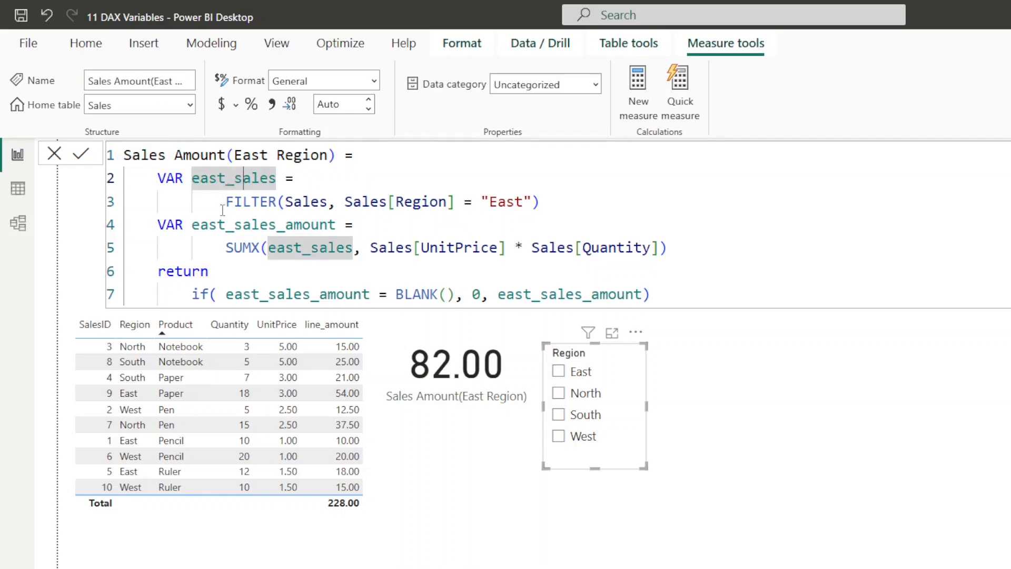
left_click_drag(226, 201, 561, 209)
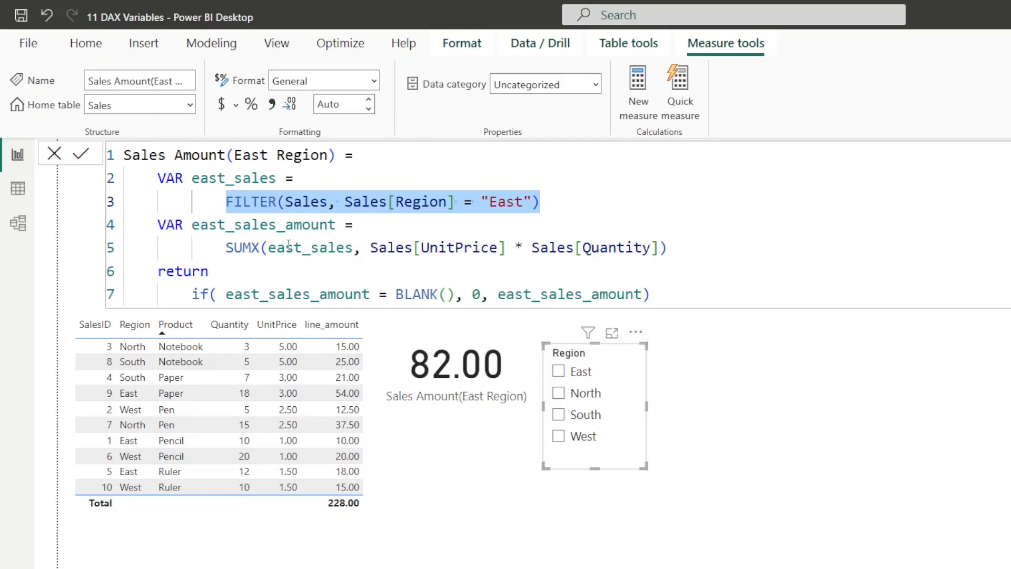
left_click_drag(226, 248, 668, 253)
left_click(309, 246)
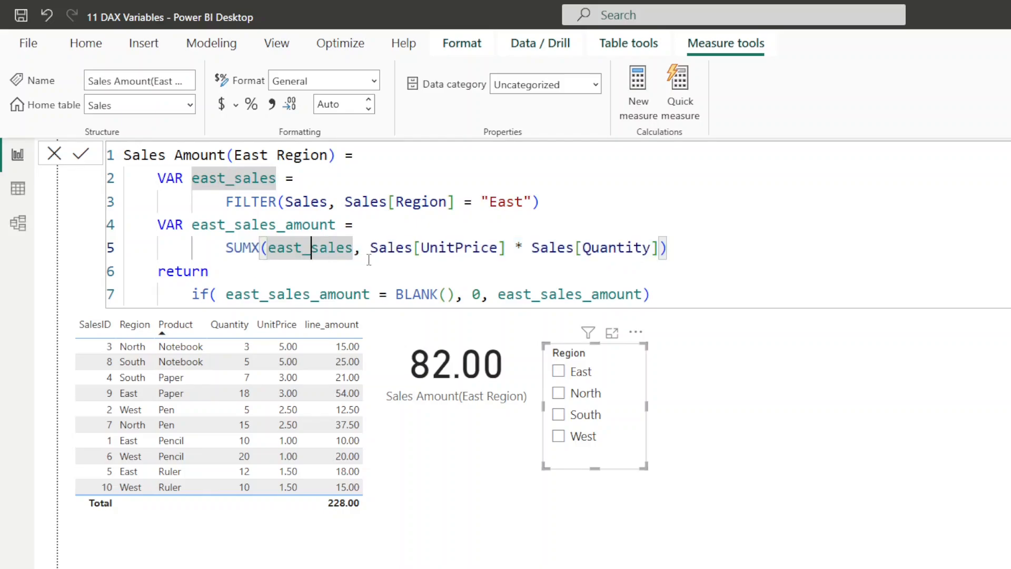
left_click_drag(372, 247, 667, 248)
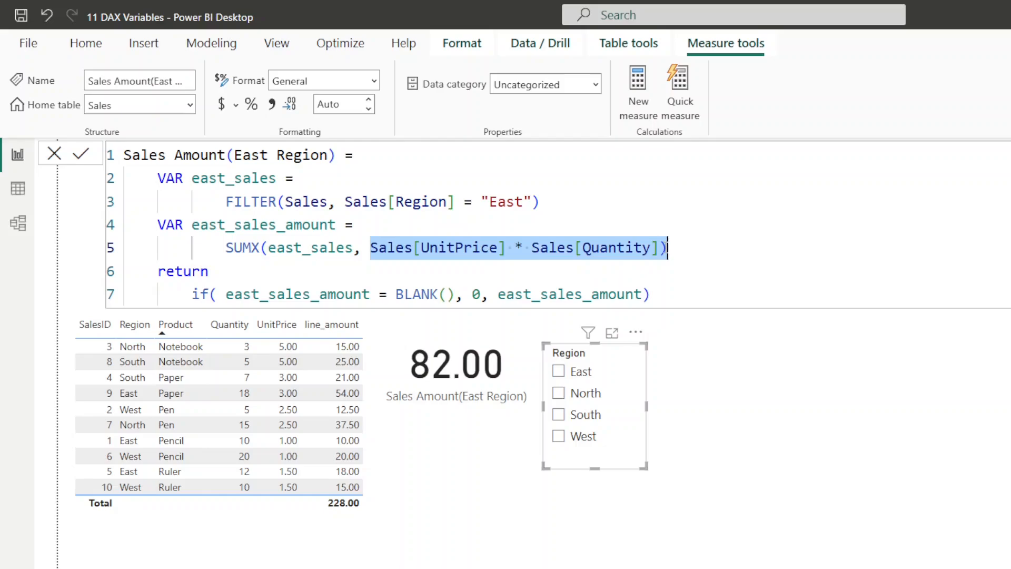
left_click(304, 248)
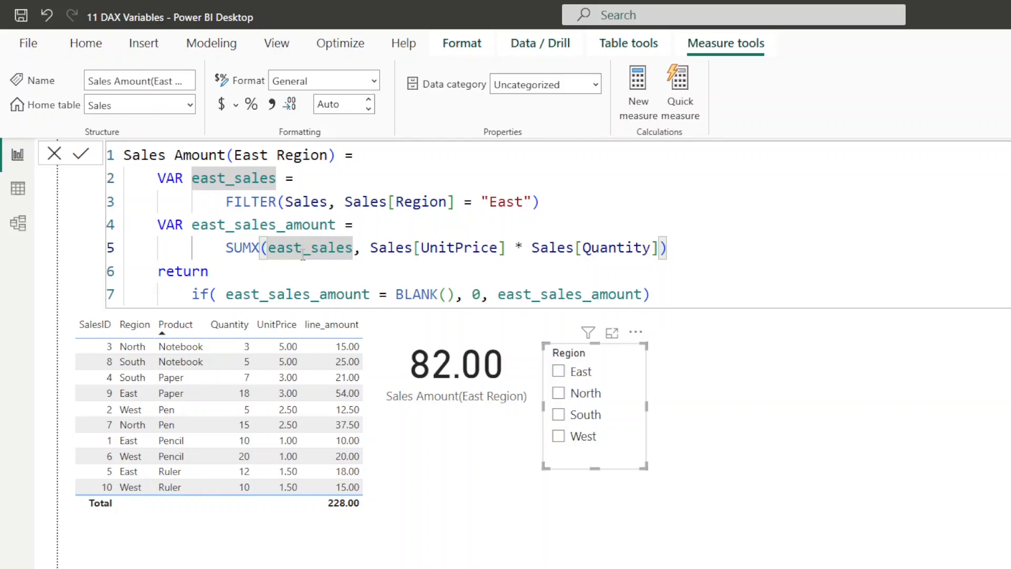
Step: Filter the report by the individual regions in the Region slicer to test the East sales measure, ending with East selected
left_click(559, 395)
left_click(559, 415)
left_click(559, 372)
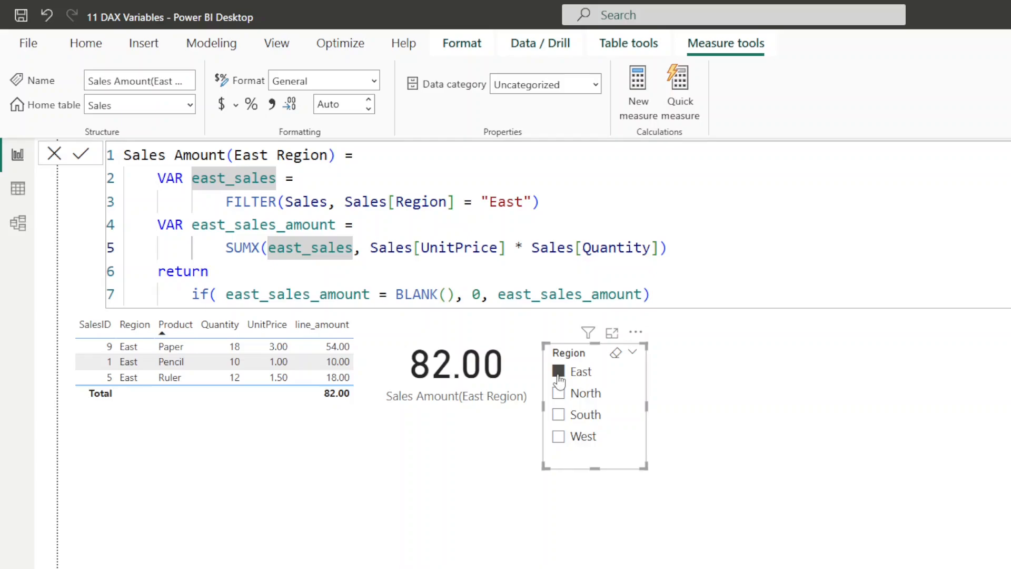
left_click(559, 415)
left_click(559, 436)
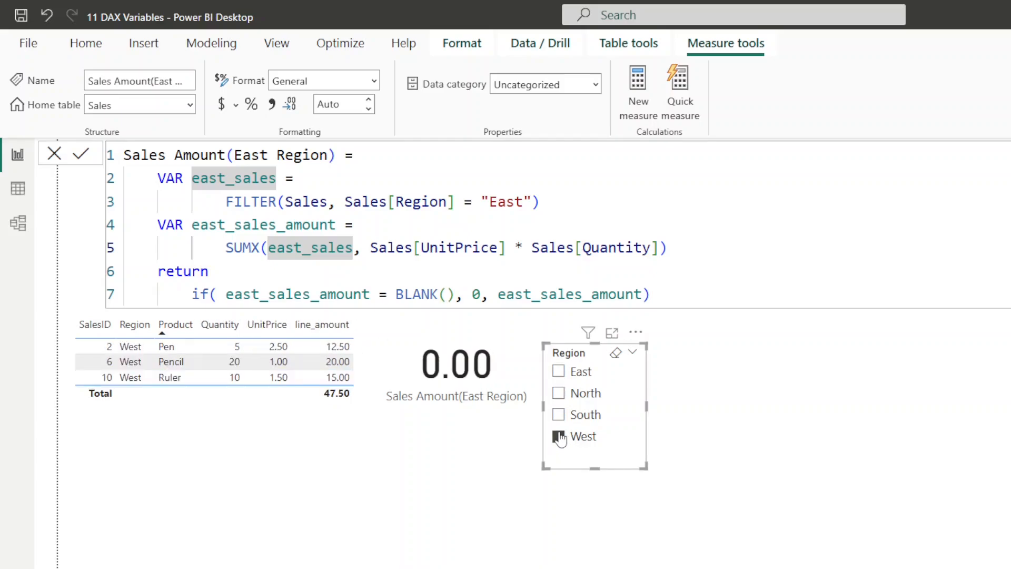
left_click(559, 393)
left_click(558, 372)
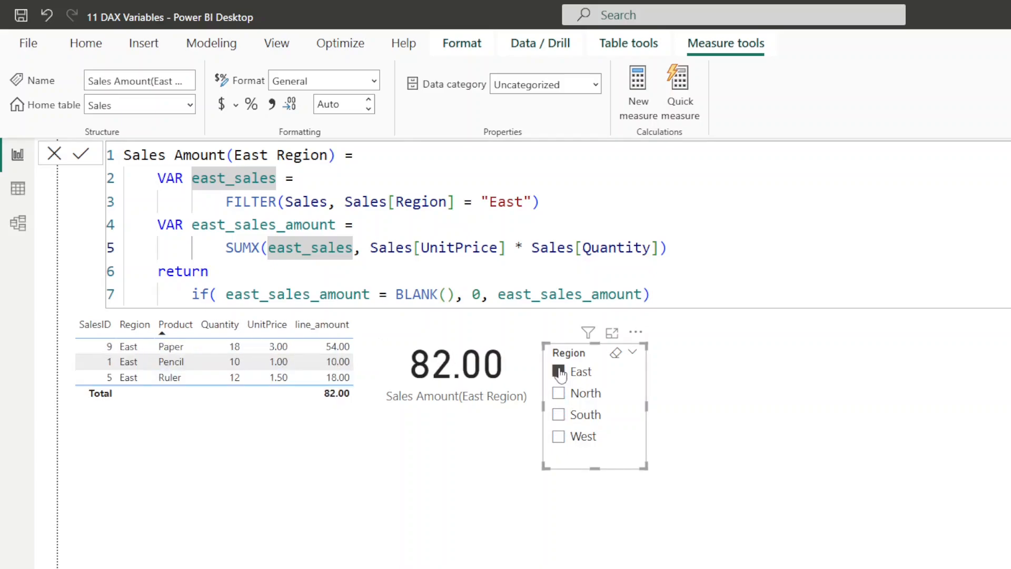
Step: Deselect the Region slicer and reopen the formula of the Sales Amount(East Region) measure
left_click(720, 397)
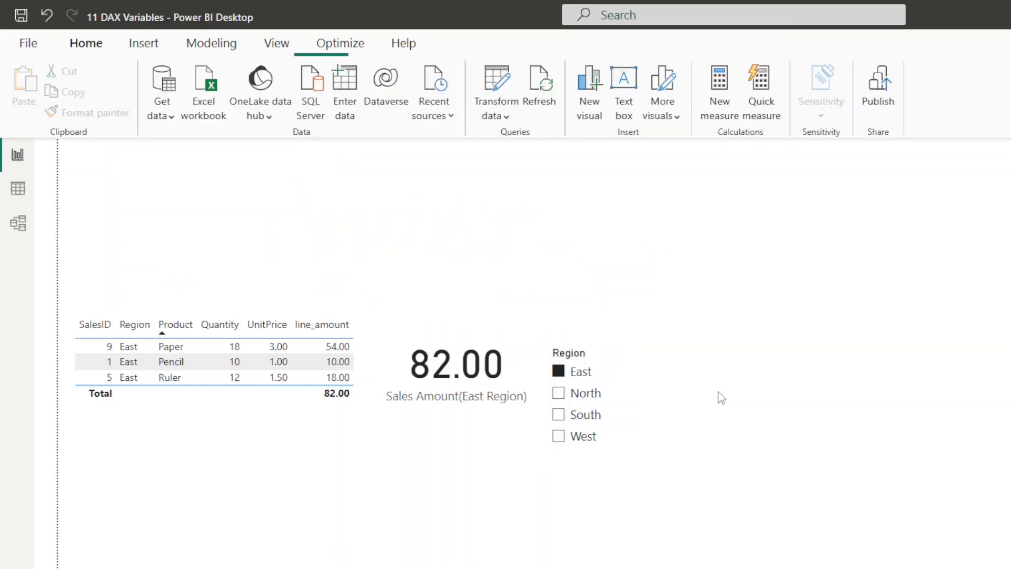
left_click(1009, 343)
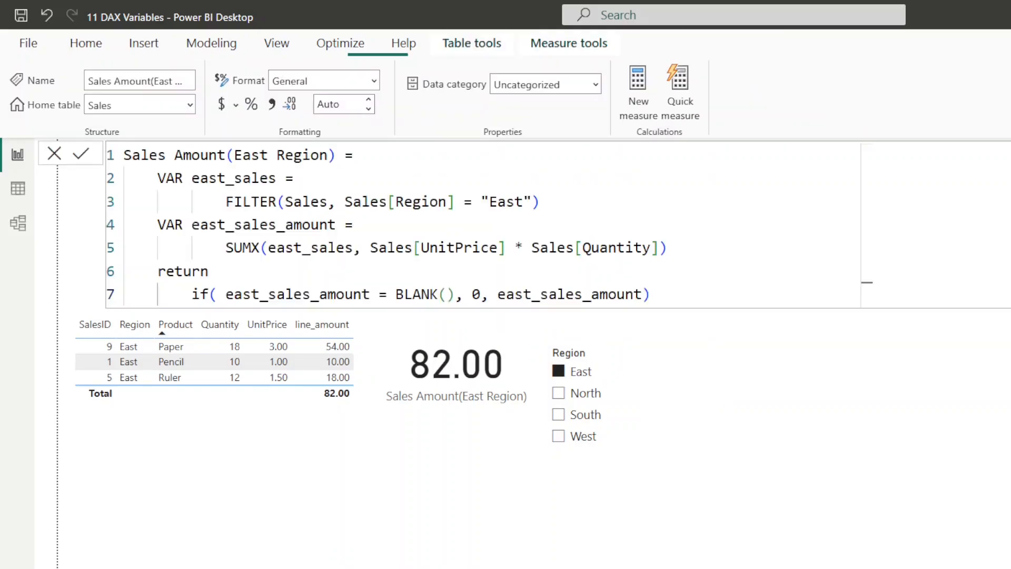